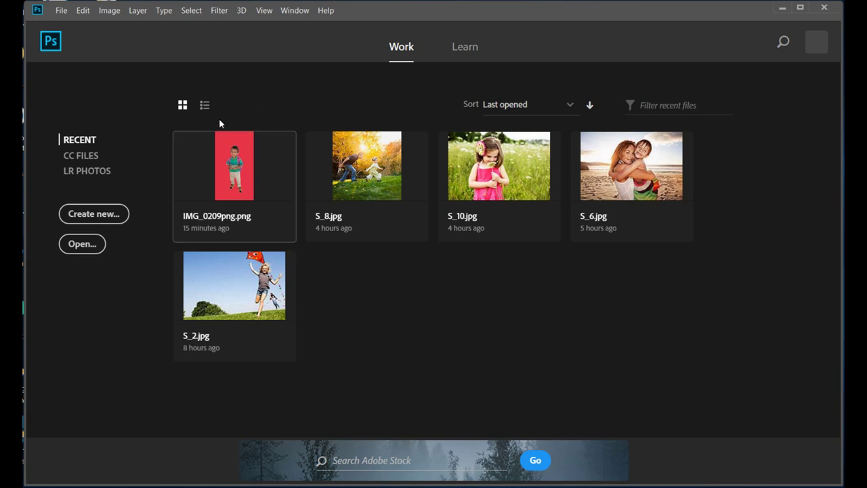
Step: Open the recent file IMG_0209png.png, the child photo on a red background
left_click(236, 171)
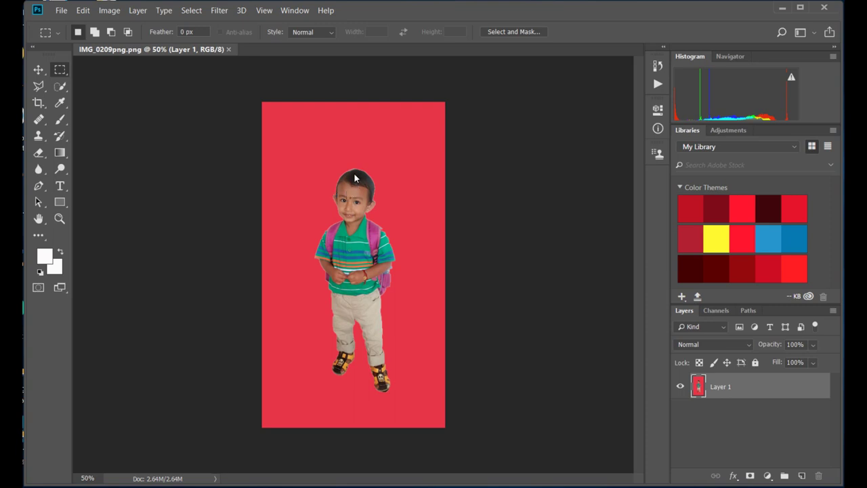
Step: Draw a pending crop box tightly around the child's head and shoulders
left_click(39, 102)
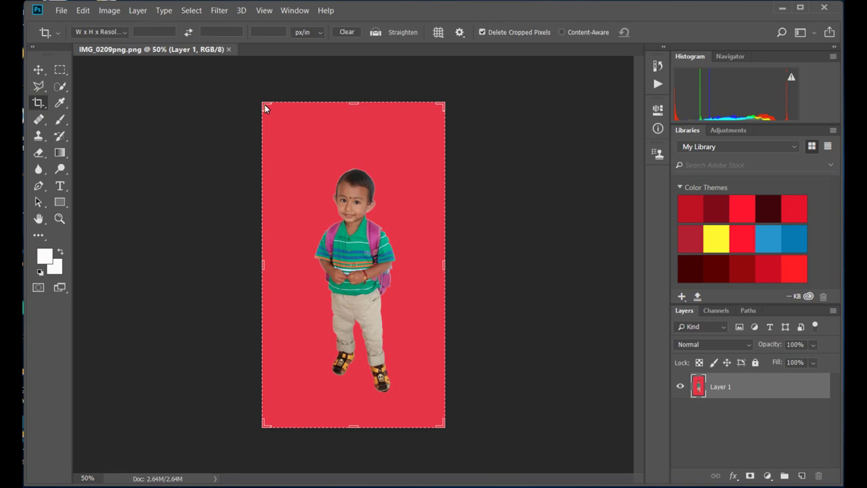
left_click_drag(266, 109, 270, 131)
left_click_drag(353, 401, 353, 310)
left_click_drag(437, 269, 416, 270)
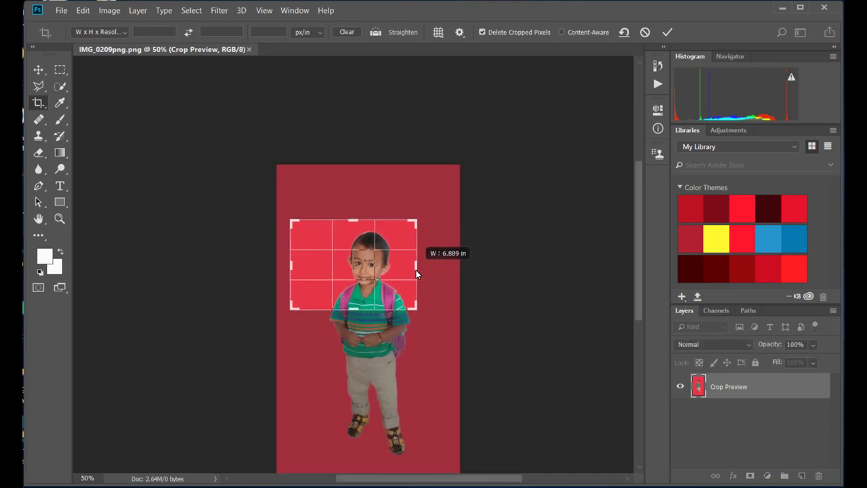
left_click_drag(293, 266, 312, 267)
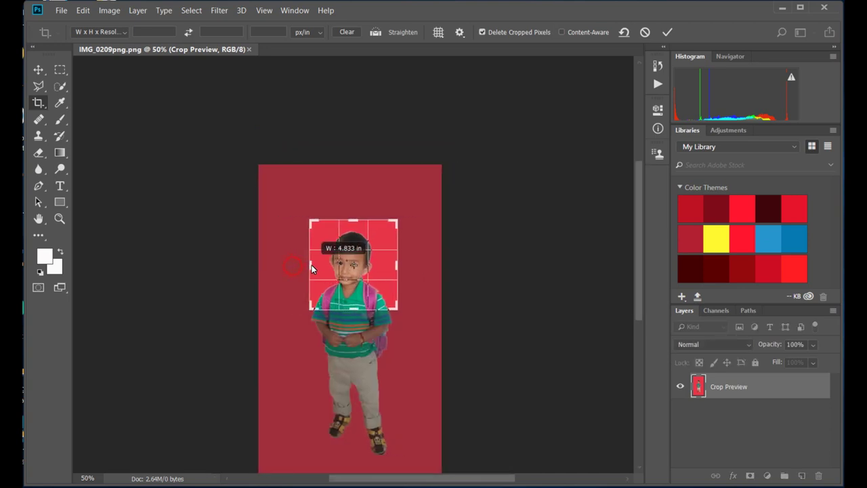
left_click_drag(311, 266, 313, 265)
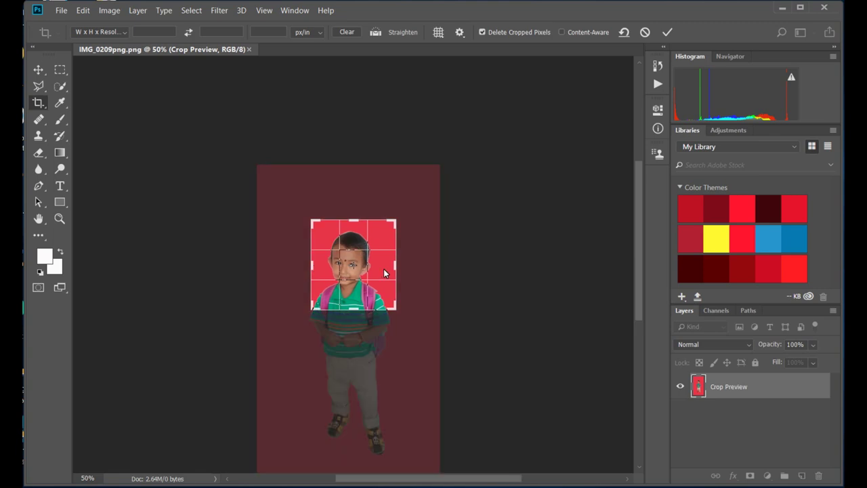
left_click_drag(395, 267, 391, 269)
left_click_drag(356, 225, 357, 229)
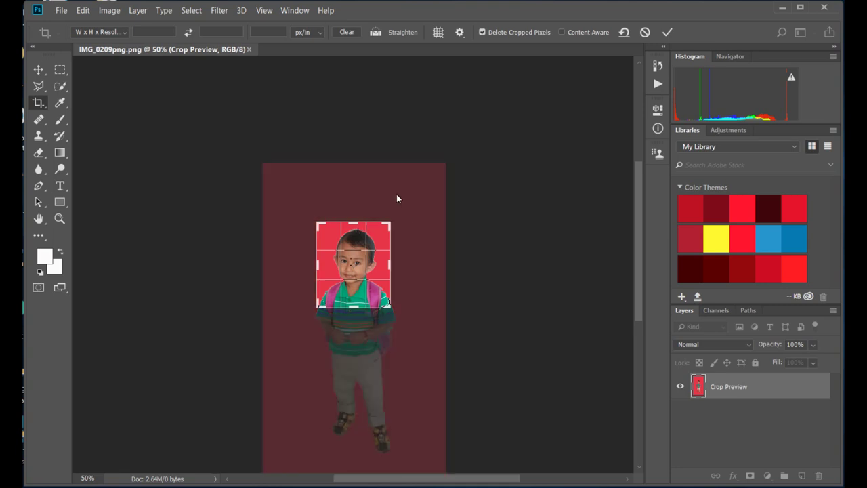
left_click(125, 33)
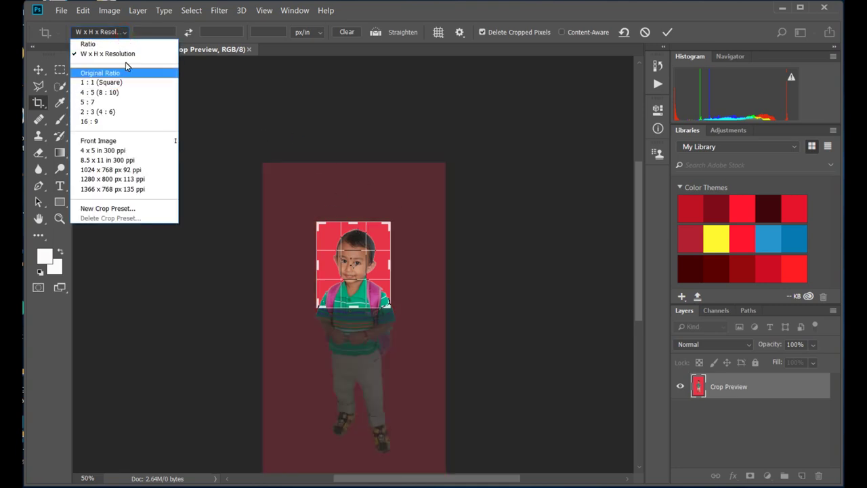
Step: Crop the photo to W x H x Resolution 1.5 in × 2 in at 200 px/in
left_click(125, 58)
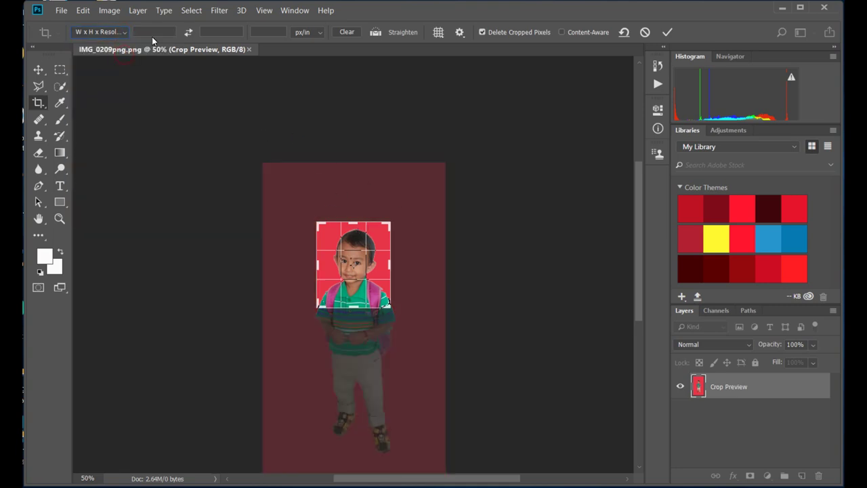
left_click(152, 33)
type("2")
type("1.")
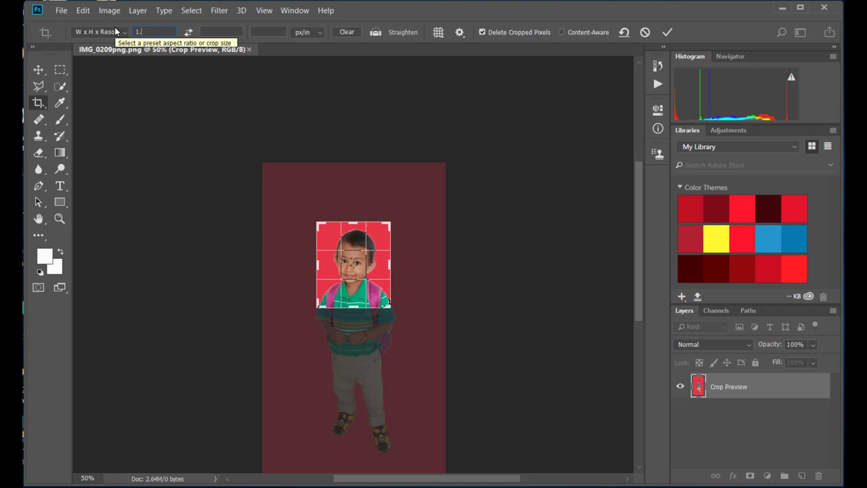
type("5")
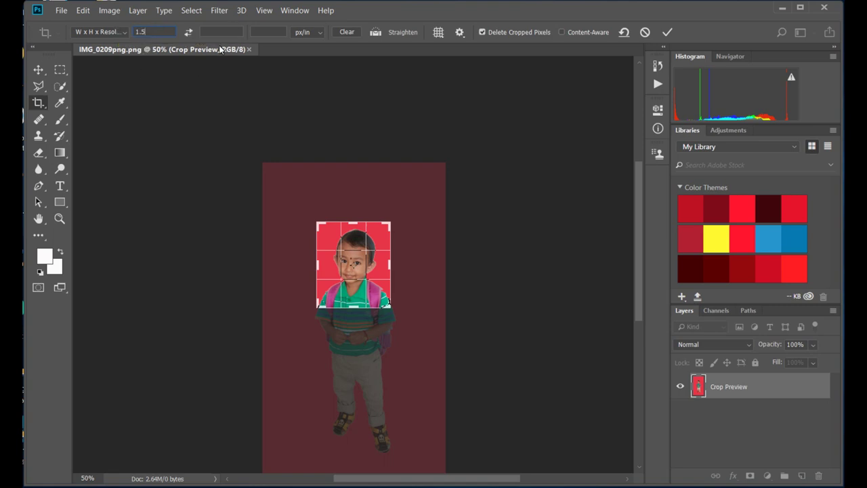
left_click(217, 32)
type("2")
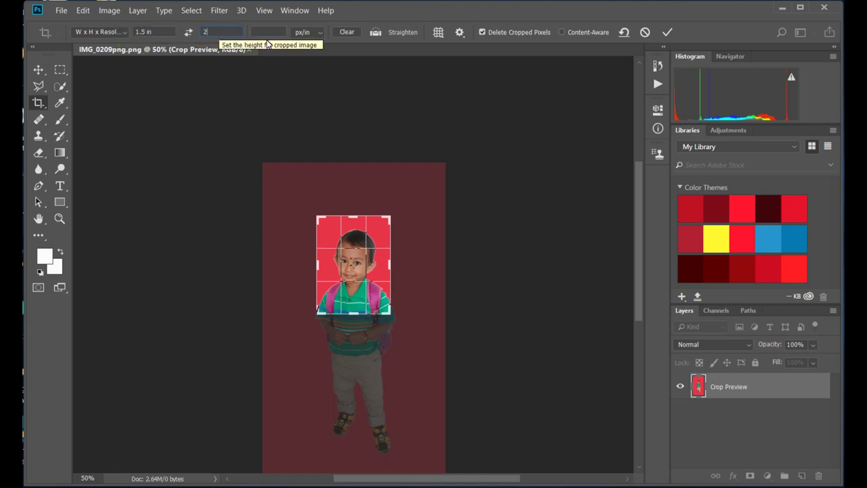
left_click(275, 32)
type("200")
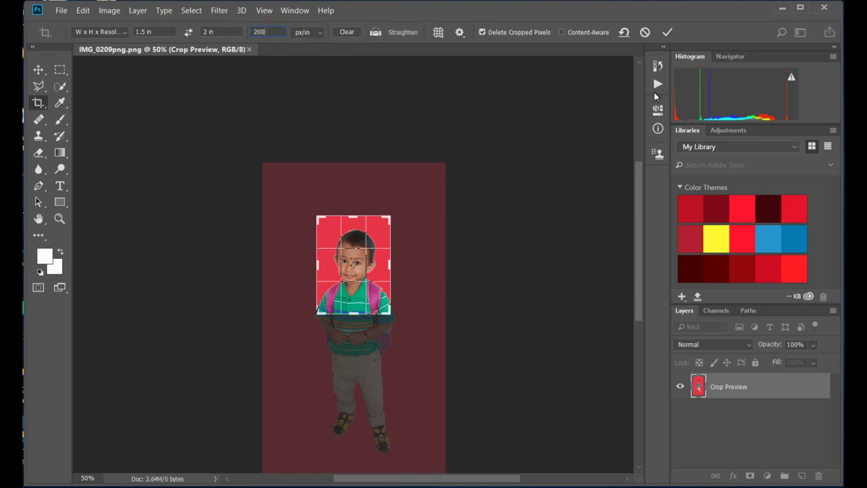
left_click(668, 32)
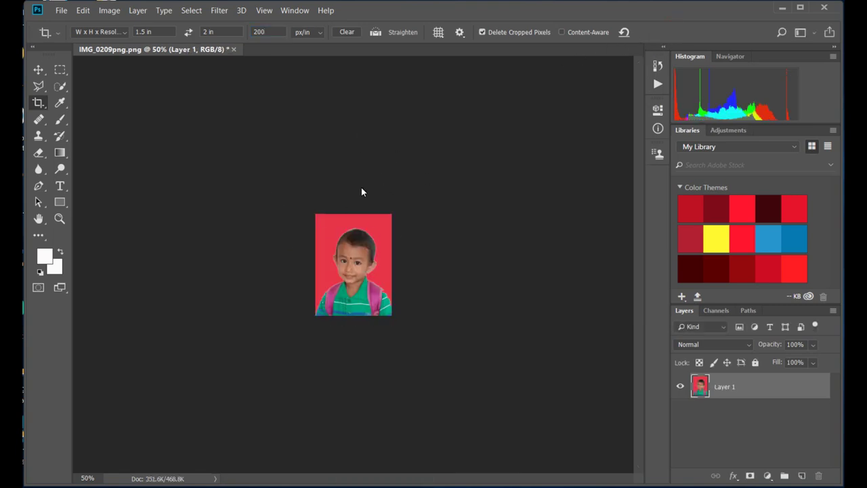
left_click(61, 10)
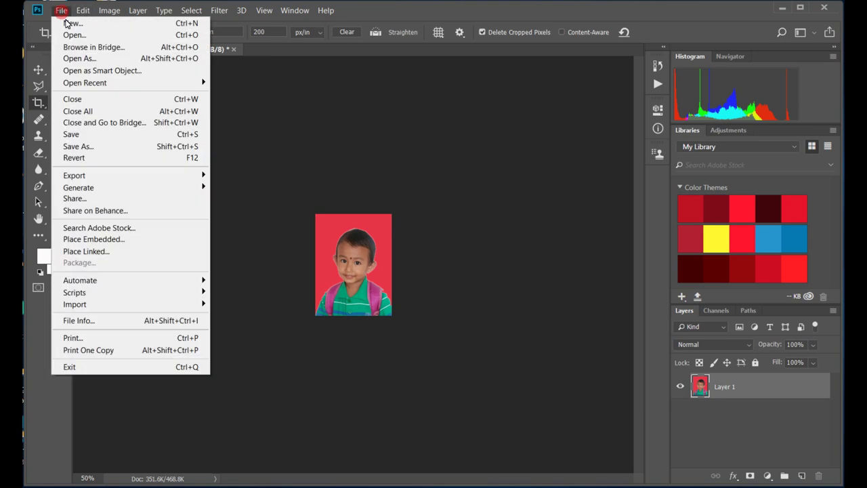
left_click(72, 35)
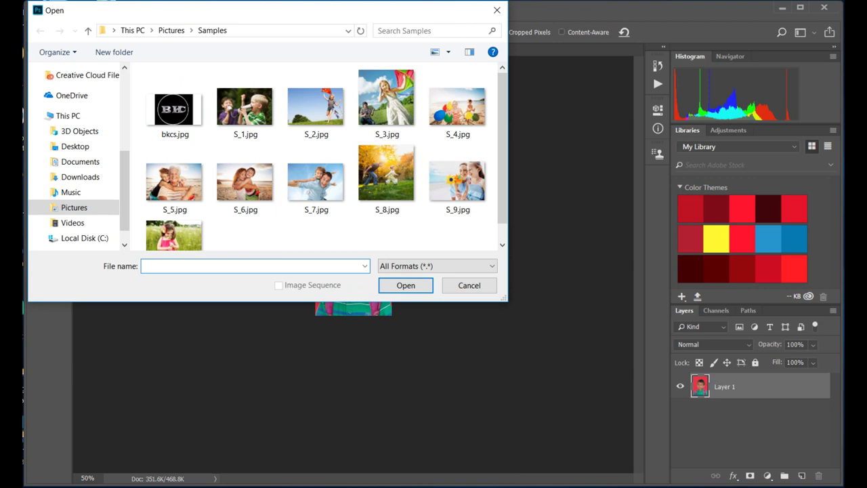
left_click(495, 11)
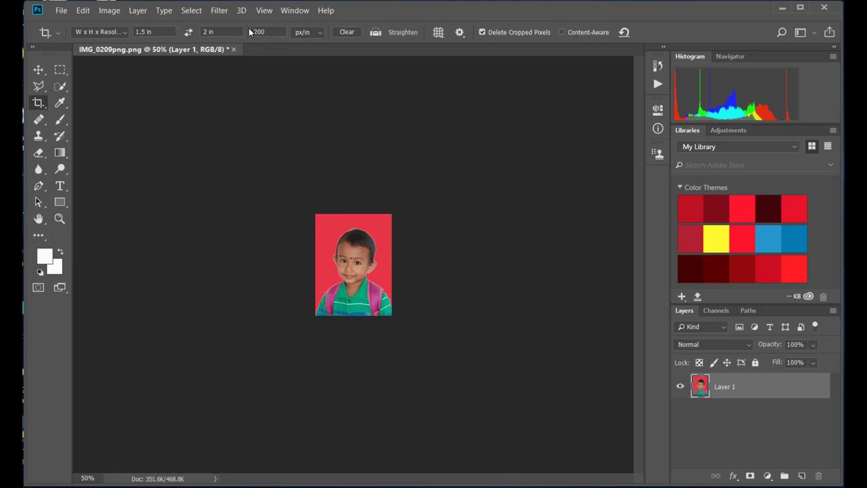
left_click(63, 71)
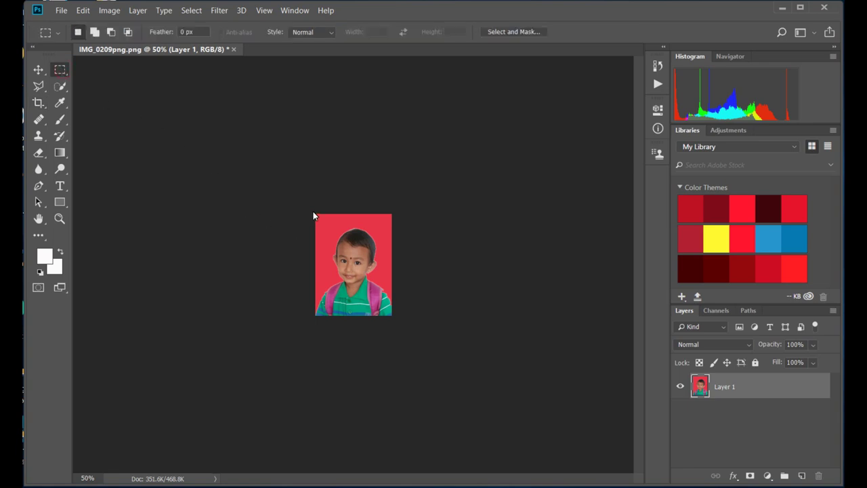
Step: Zoom in and marquee-select the entire 1.5 × 2 in photo
scroll(342, 204, "up", 5)
scroll(342, 204, "up", 1)
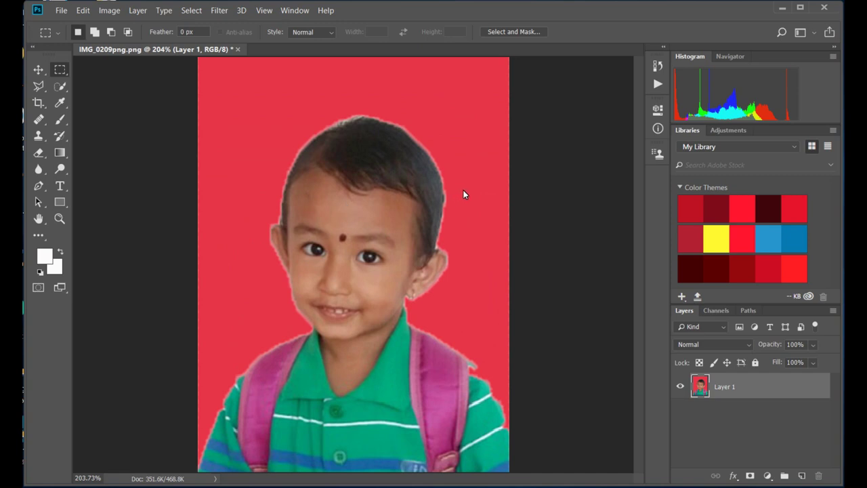
scroll(463, 195, "down", 1)
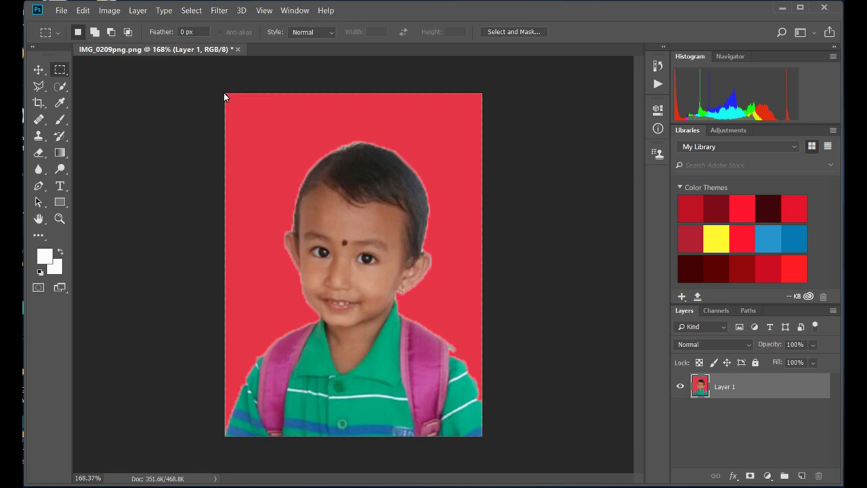
mouse_move(226, 94)
left_mouse_down()
mouse_move(426, 332)
mouse_move(482, 436)
left_mouse_up()
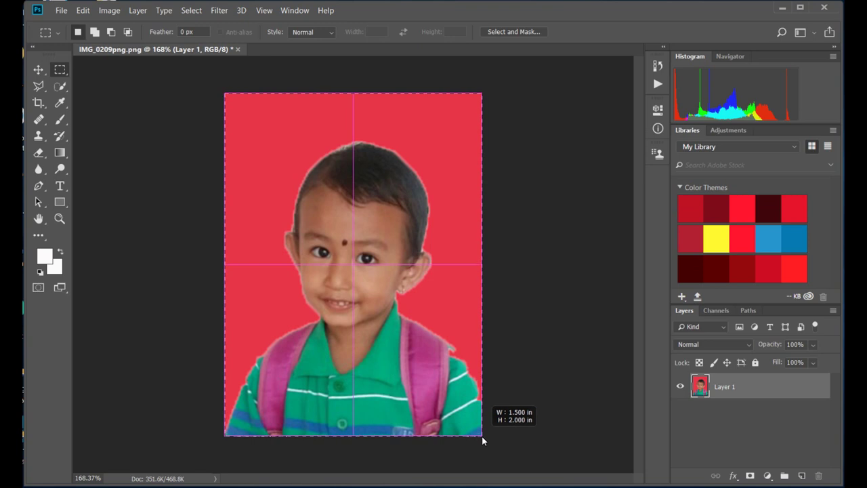
left_click_drag(482, 435, 482, 435)
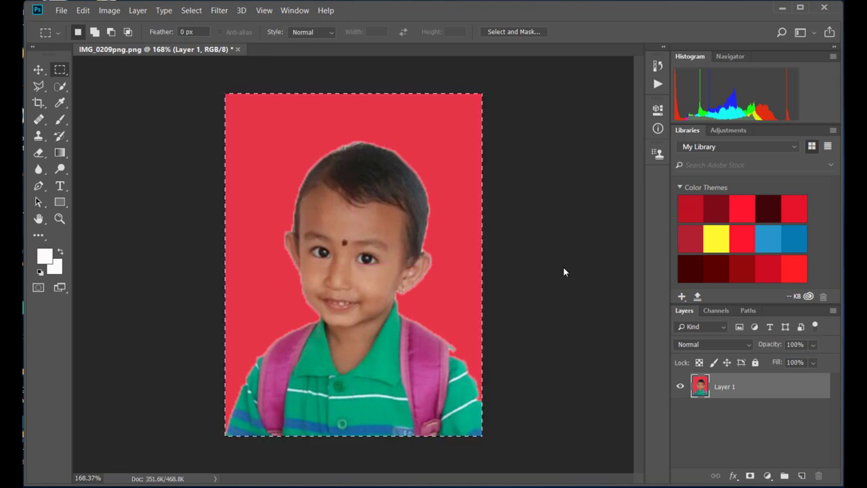
left_click(83, 10)
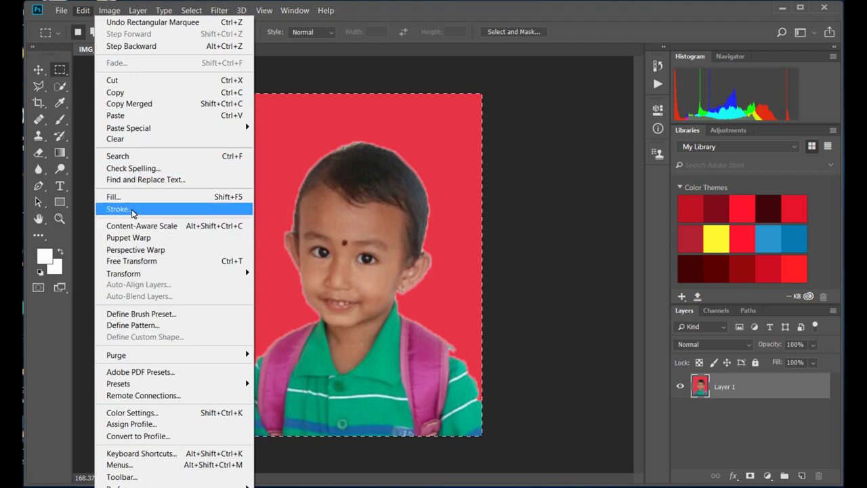
left_click(132, 211)
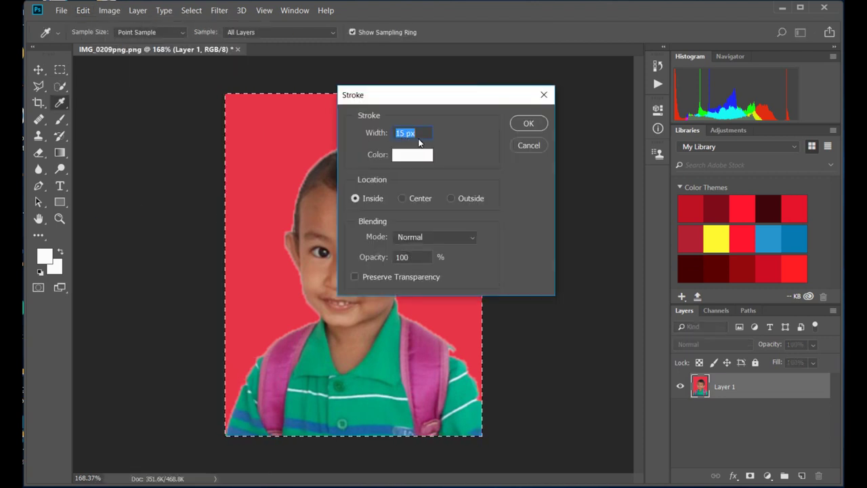
Step: Stroke the selection with a 15 px light grey (b0a4a5) border, Location Inside
left_click(413, 156)
left_click(542, 175)
left_click(571, 199)
left_click(553, 179)
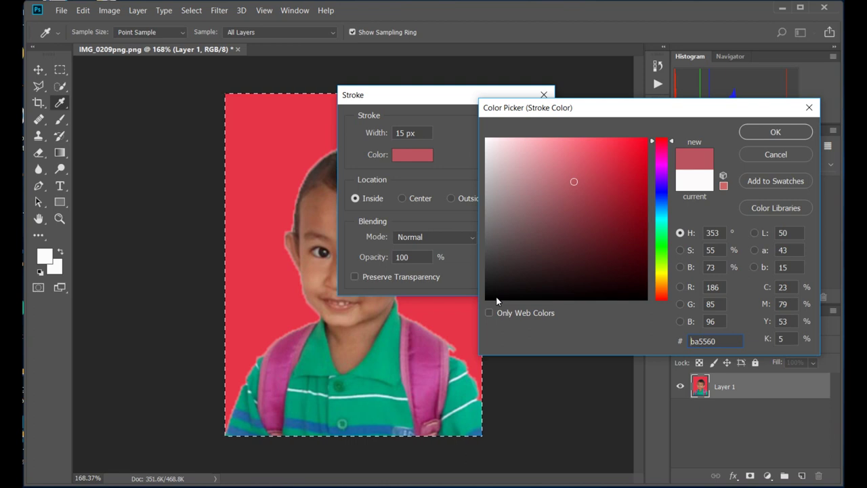
left_click(502, 195)
left_click(775, 132)
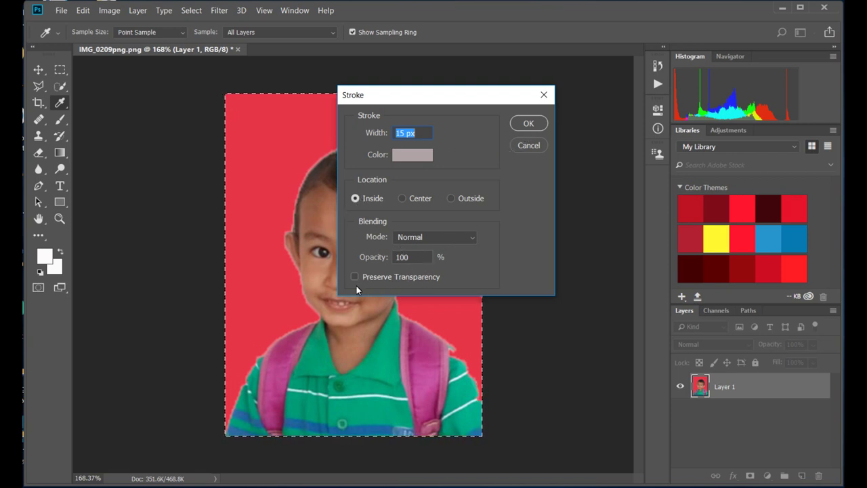
left_click(528, 124)
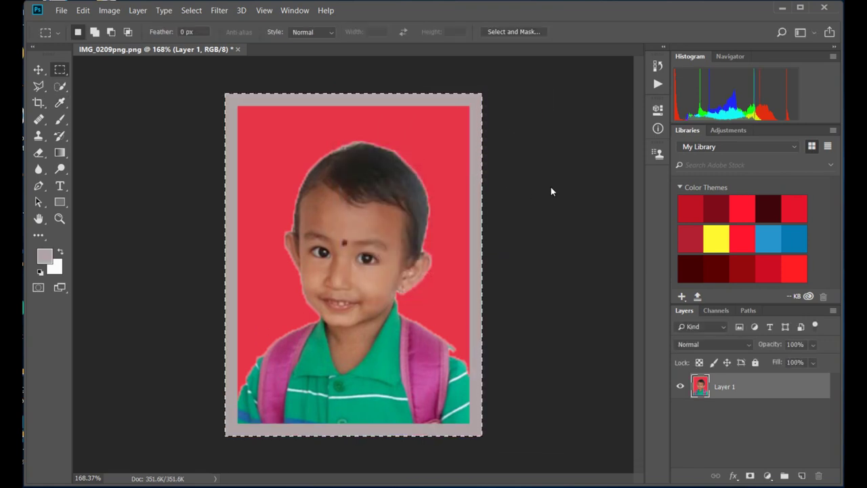
Step: Deselect the photo
left_click(192, 11)
left_click(210, 34)
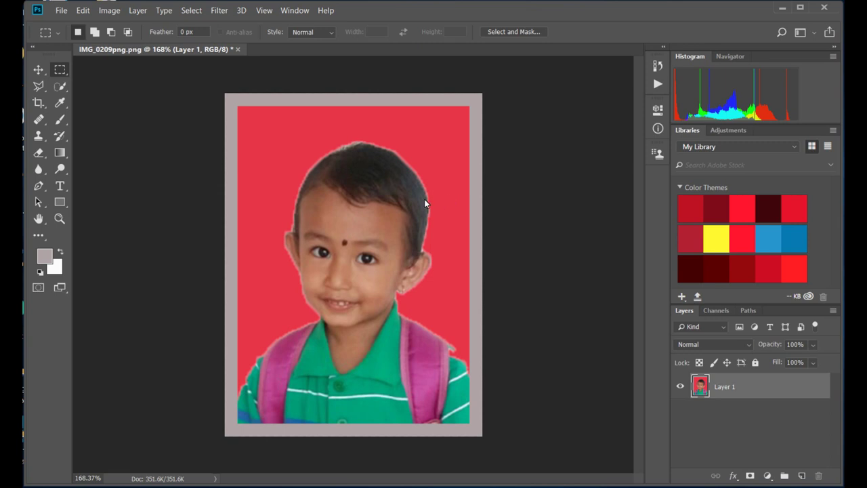
scroll(419, 216, "down", 2)
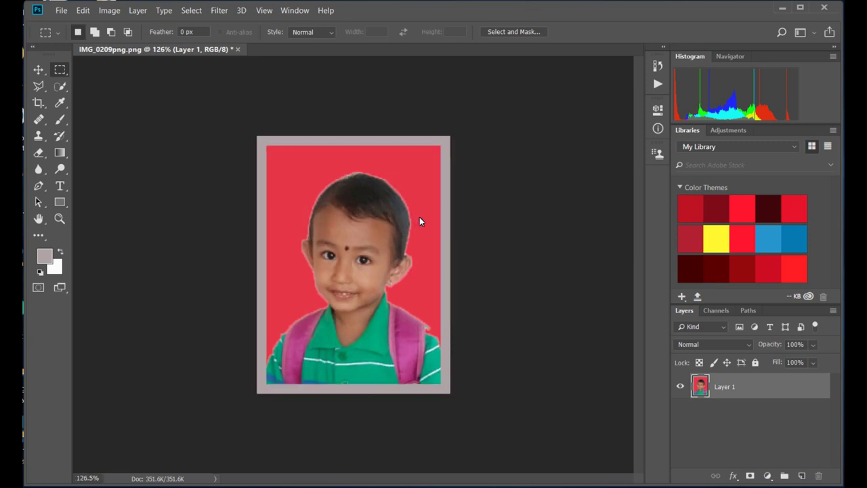
Step: Define the bordered photo as a pattern named with the child's name
left_click(83, 11)
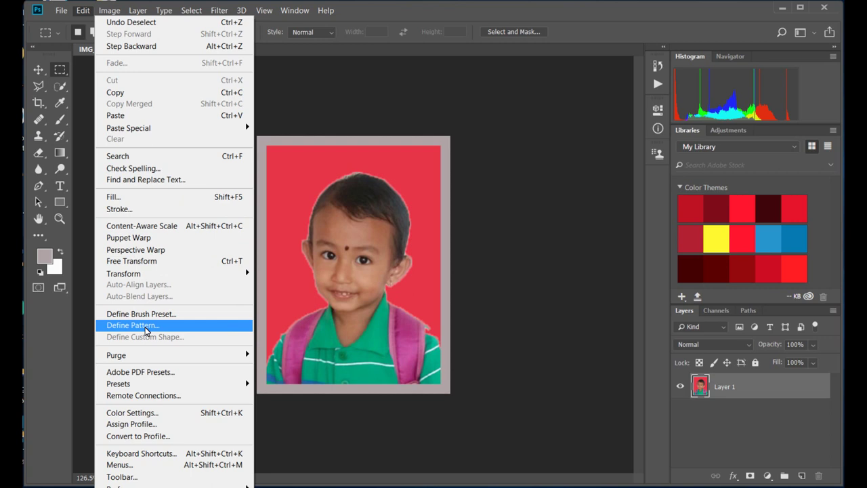
left_click(145, 326)
left_click_drag(434, 146, 328, 141)
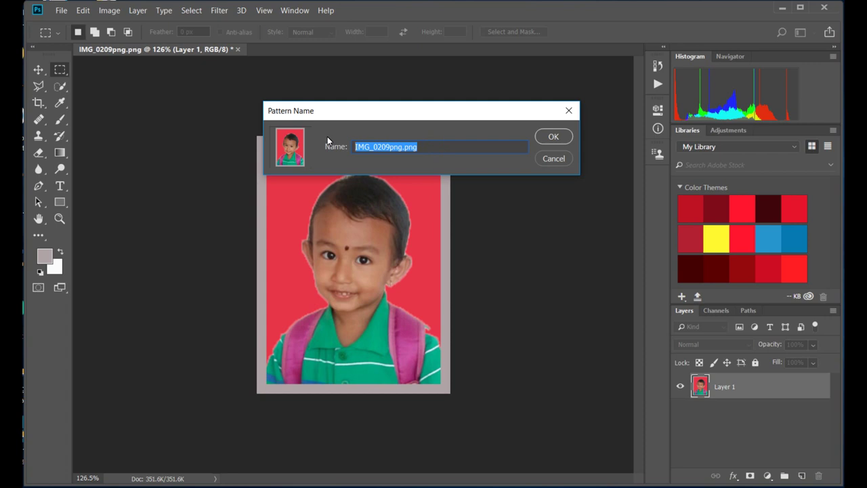
type("bi")
type("bhav ")
type("kc")
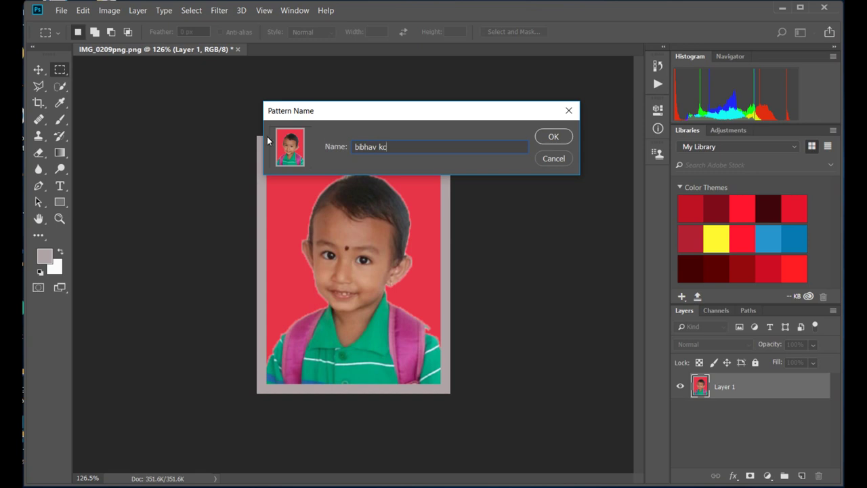
left_click(548, 138)
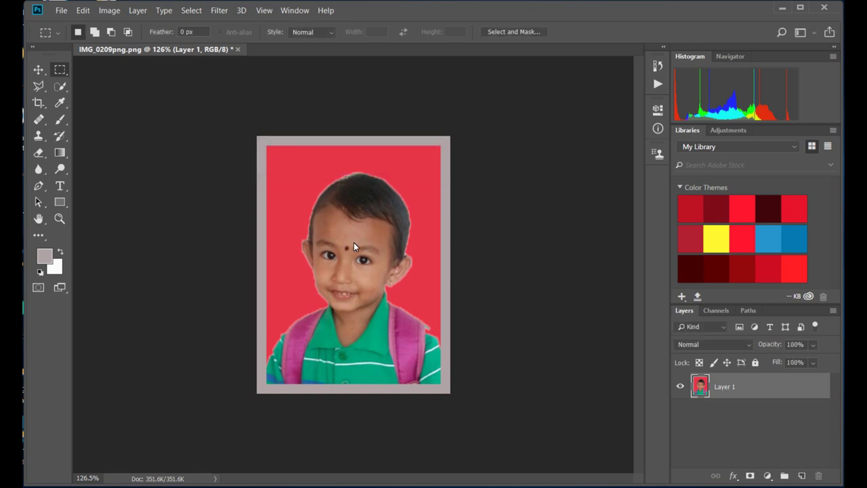
Step: Create a new 1200 × 1200 px, 200 ppi RGB Color document, Untitled-1
left_click(60, 9)
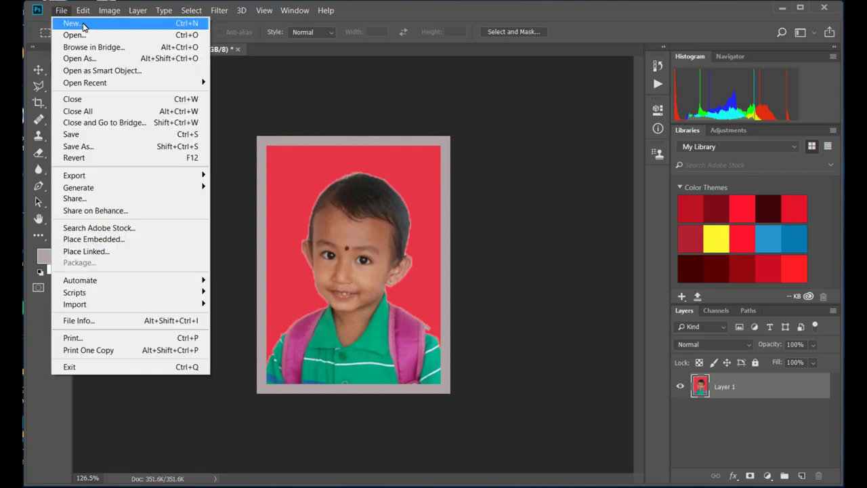
left_click(83, 25)
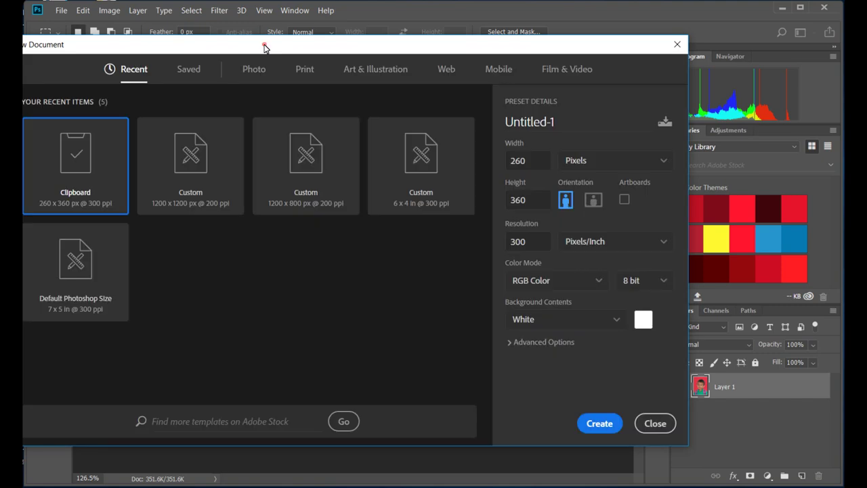
left_click_drag(265, 46, 316, 47)
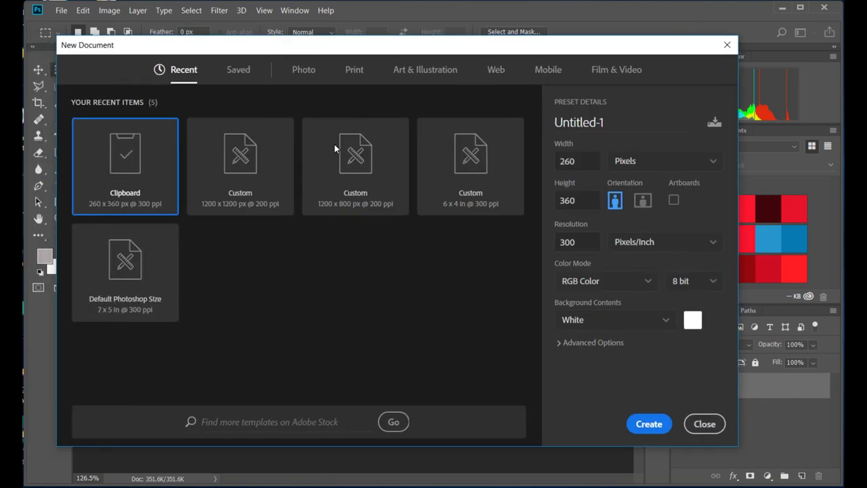
left_click(252, 165)
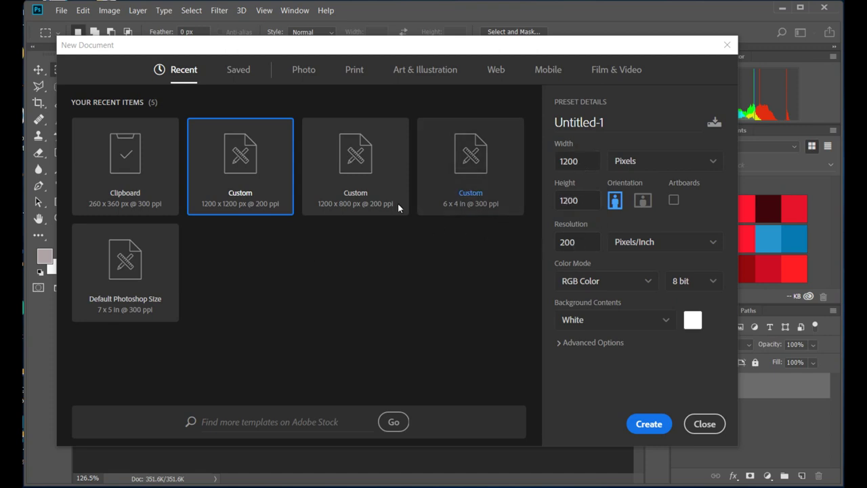
left_click(364, 175)
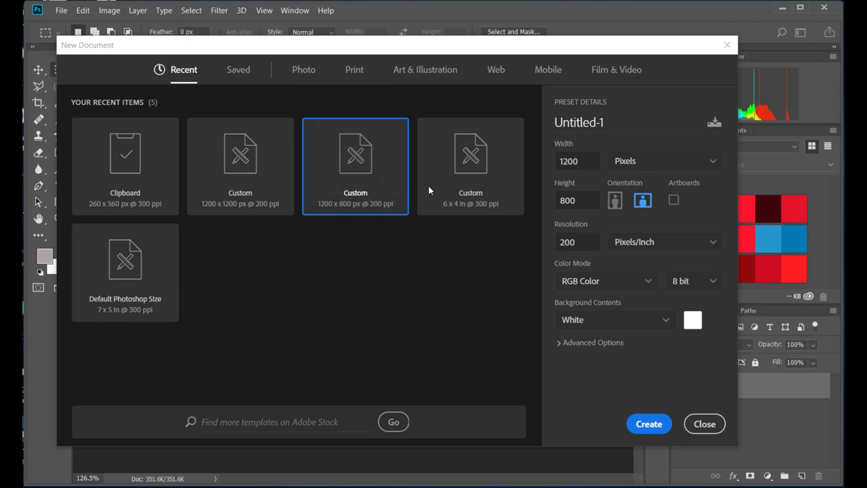
left_click(224, 166)
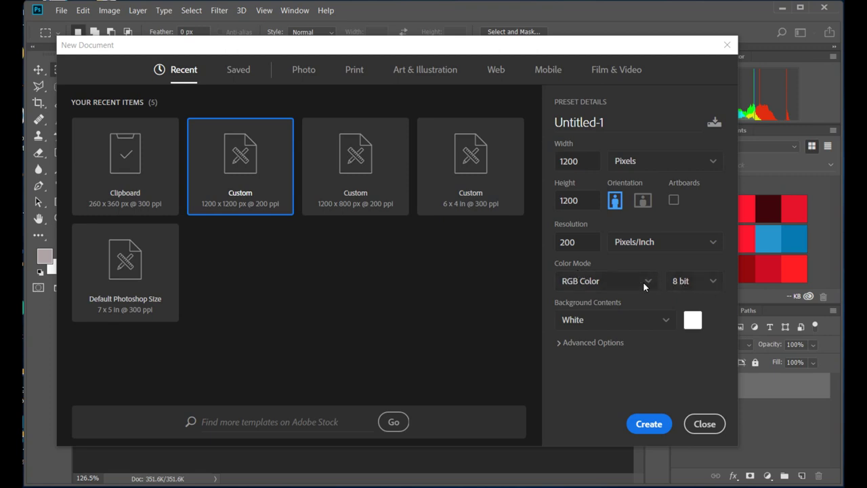
left_click(649, 281)
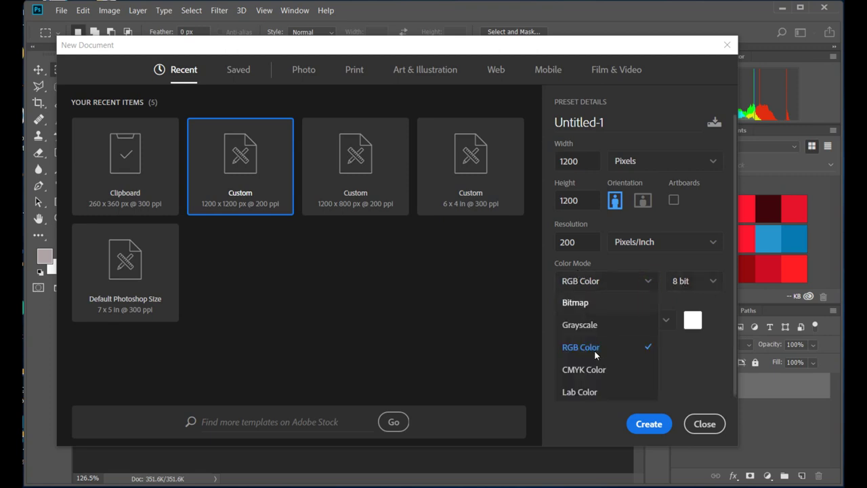
left_click(649, 281)
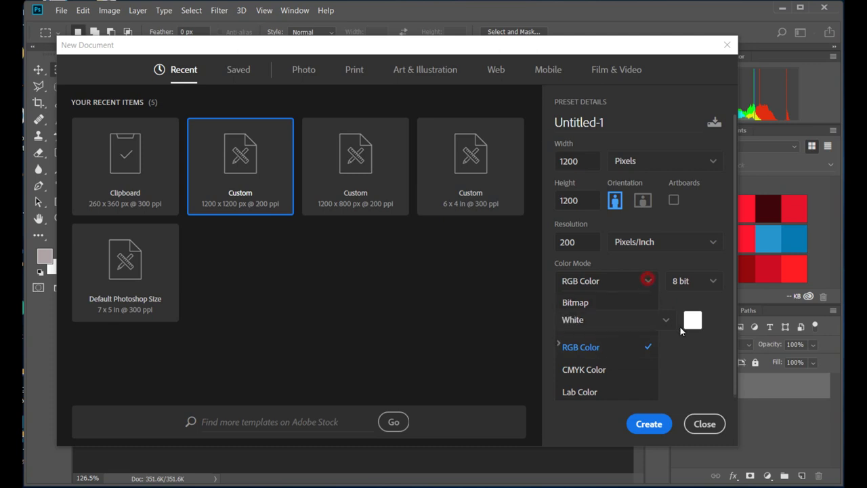
left_click(649, 424)
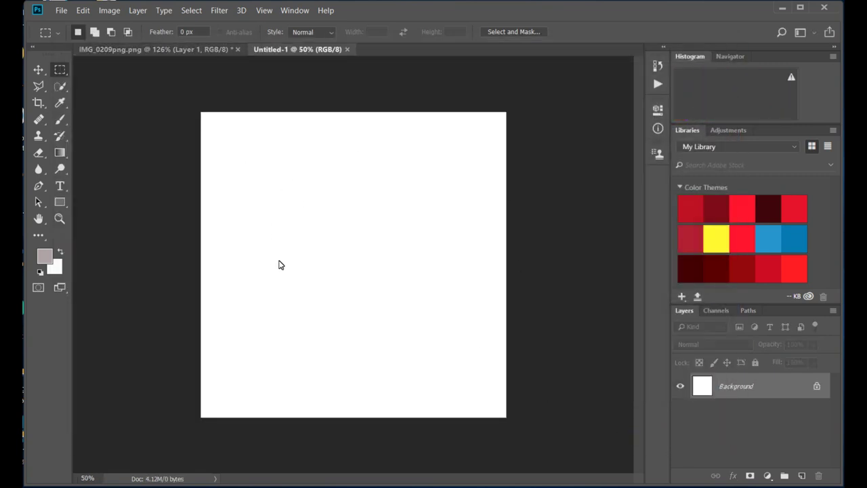
Step: Set Fill contents to Pattern and choose the child's portrait pattern
left_click(82, 11)
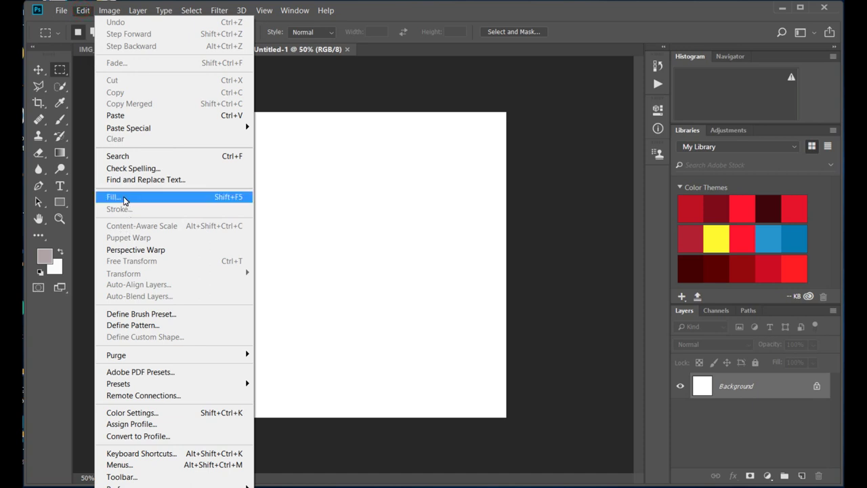
left_click(124, 197)
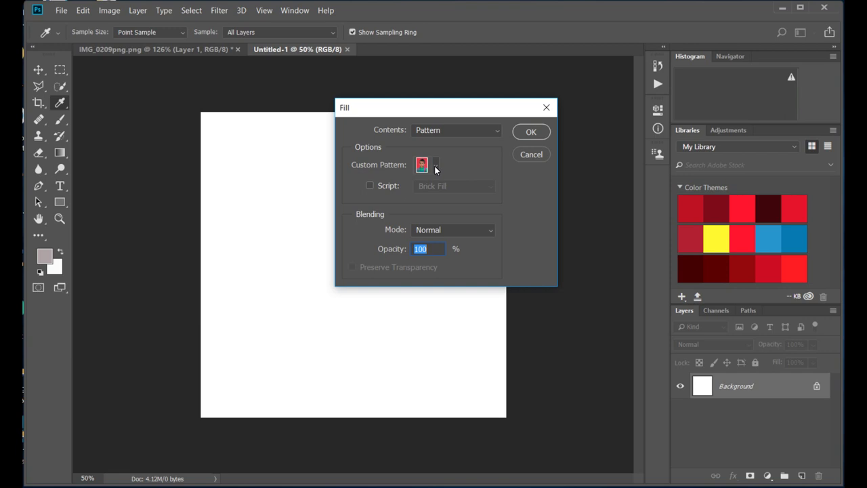
left_click(496, 131)
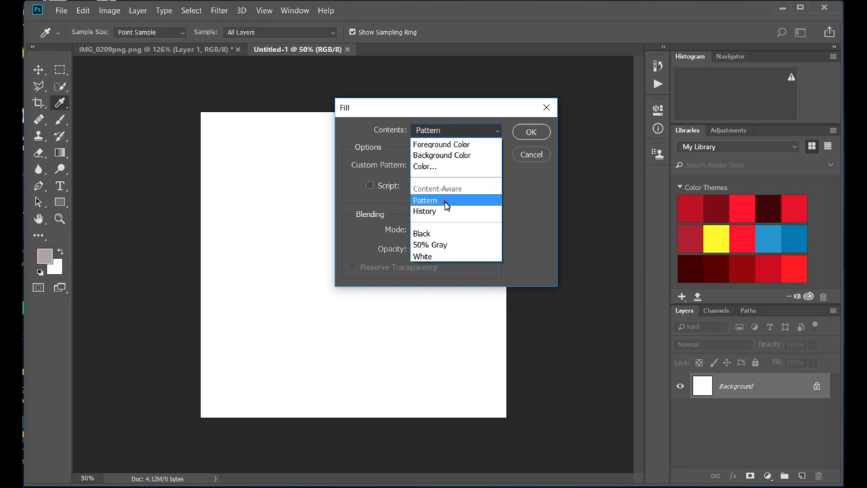
left_click(445, 205)
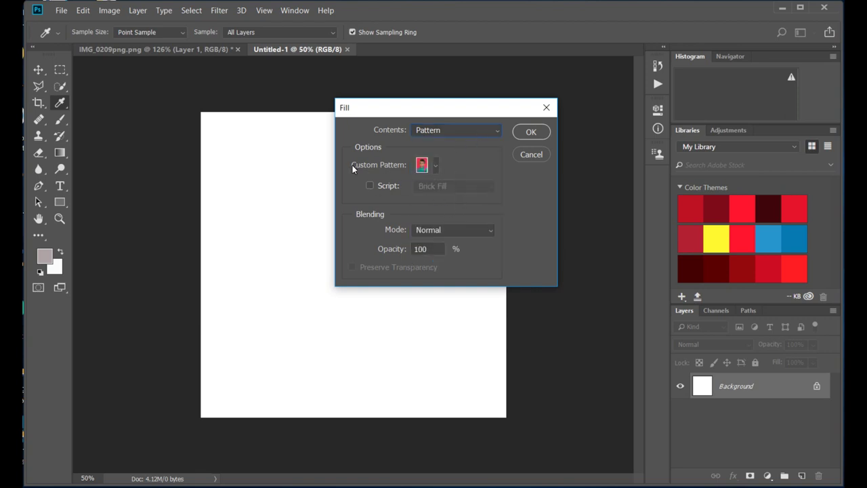
left_click(435, 165)
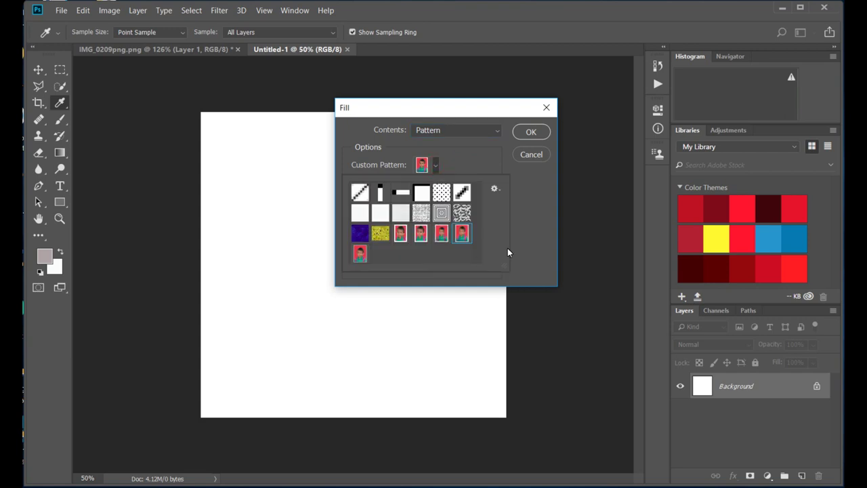
left_click(362, 255)
left_click(436, 166)
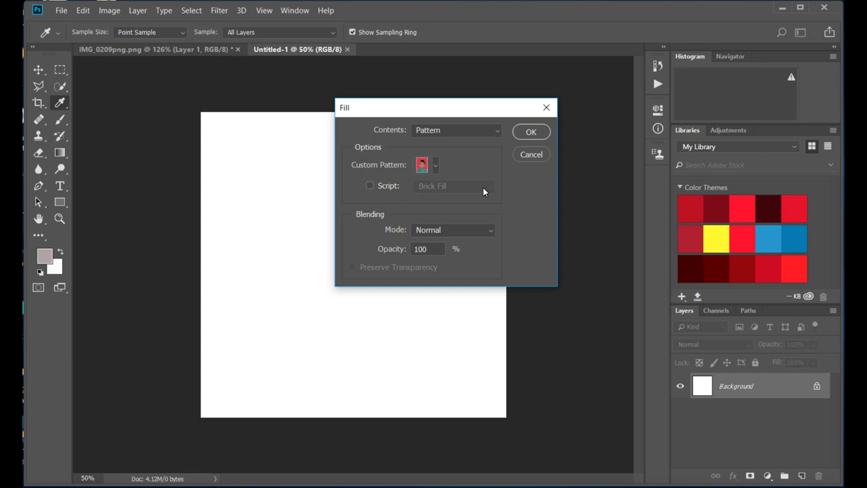
Step: Leave Script unchecked and fill the canvas with the tiled portrait pattern
left_click(370, 186)
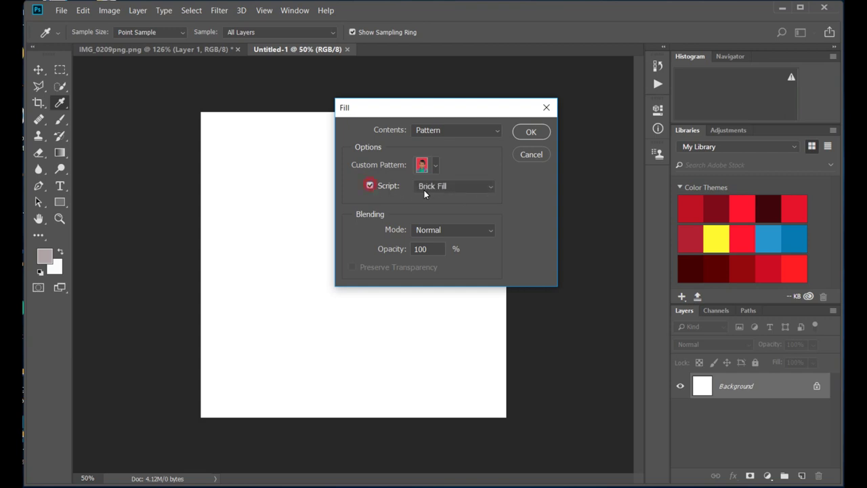
left_click(491, 187)
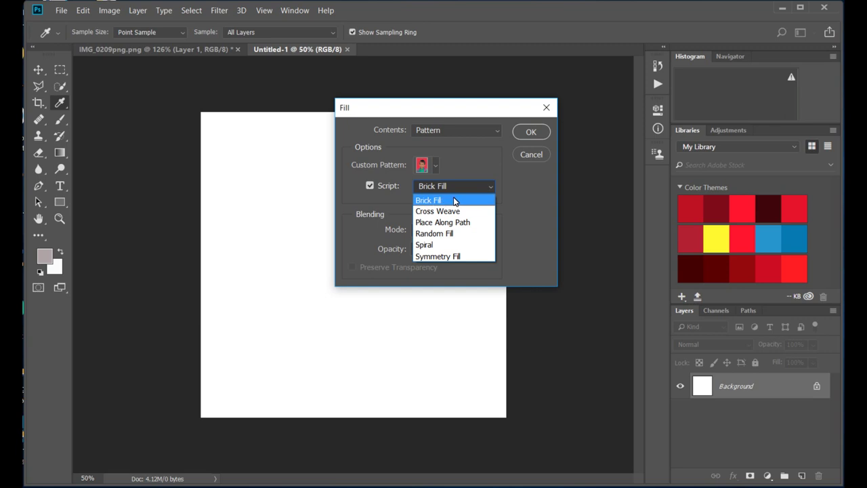
left_click(370, 186)
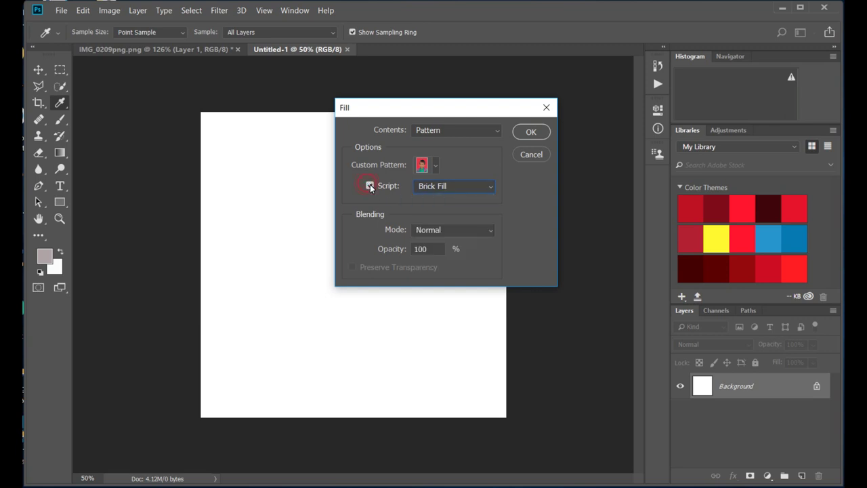
left_click(370, 187)
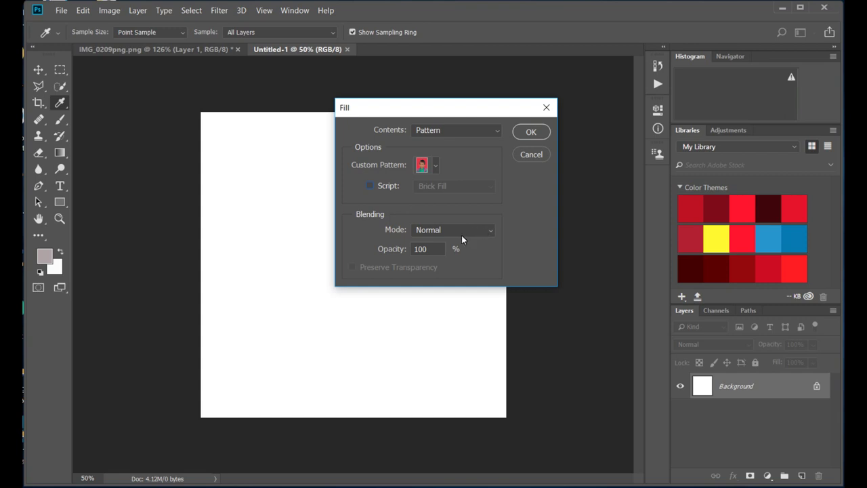
left_click(529, 132)
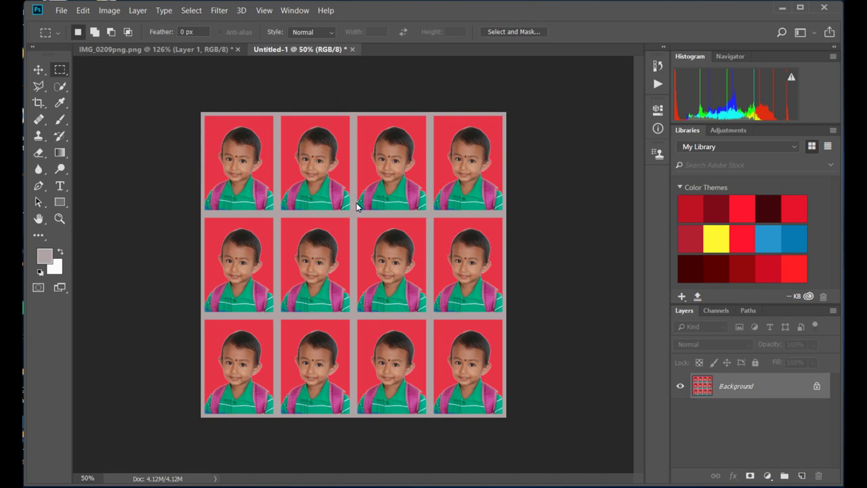
scroll(358, 205, "up", 1)
scroll(359, 205, "up", 1)
scroll(358, 205, "up", 1)
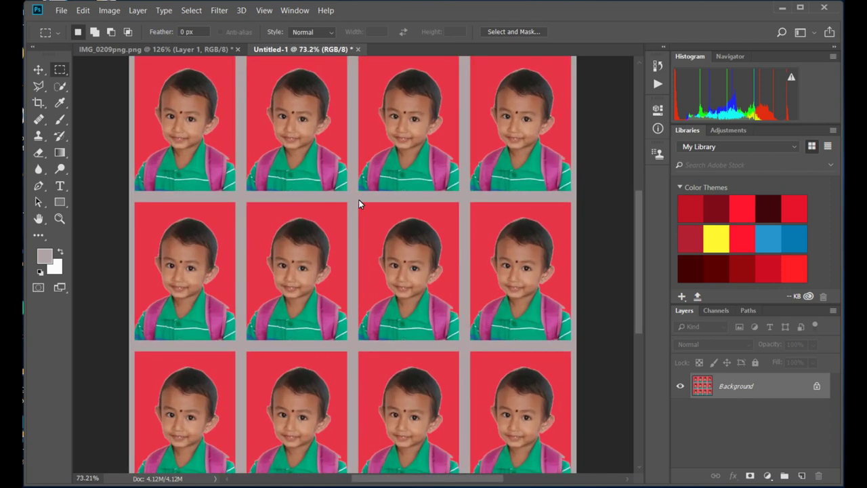
scroll(358, 205, "up", 1)
scroll(360, 204, "down", 1)
scroll(361, 207, "up", 1)
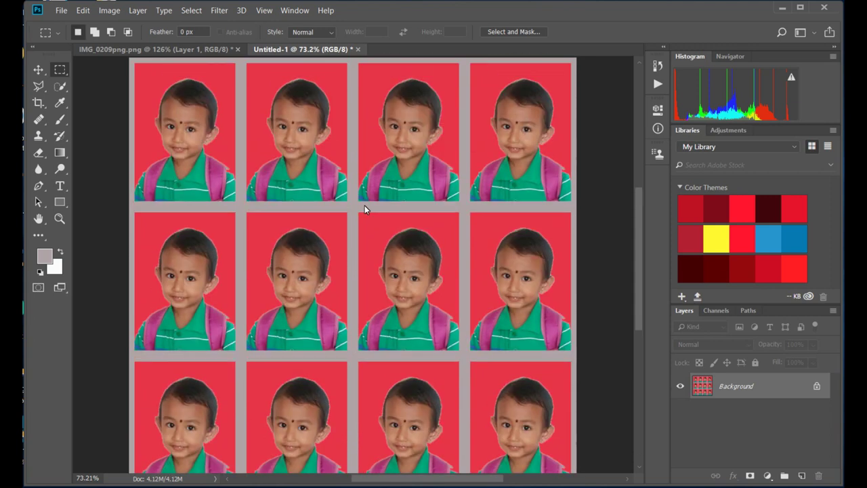
scroll(364, 206, "up", 1)
scroll(367, 207, "down", 1)
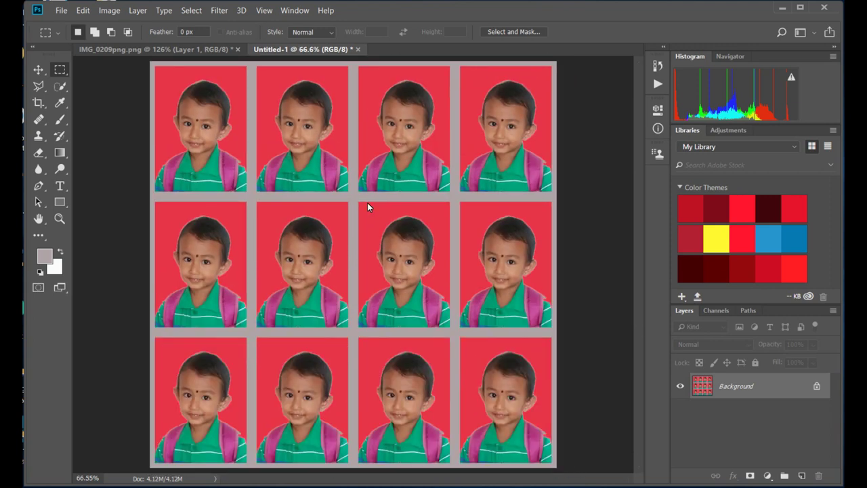
left_click(61, 11)
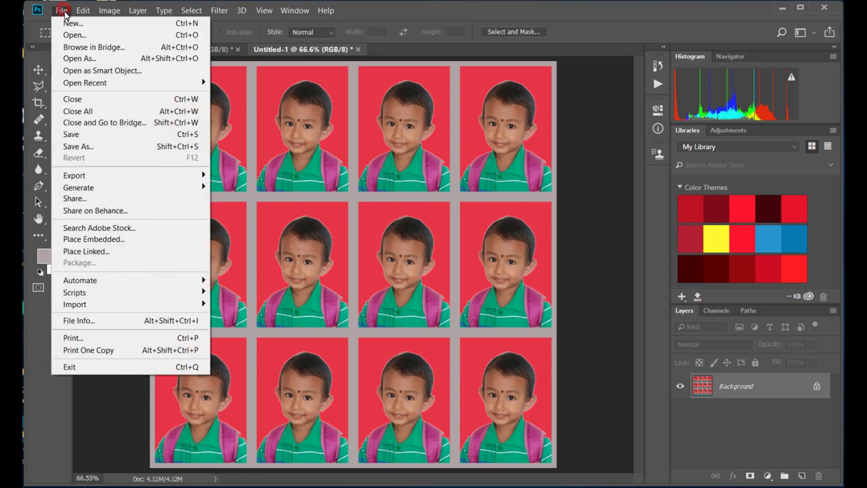
left_click(73, 338)
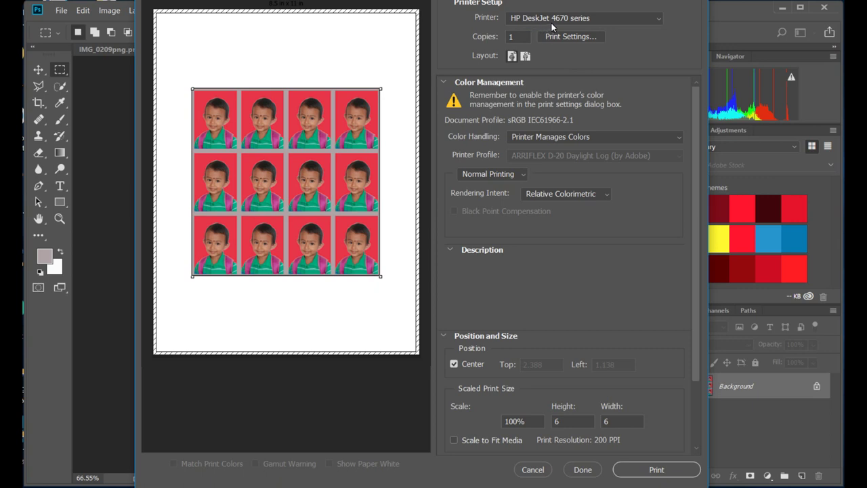
left_click(658, 20)
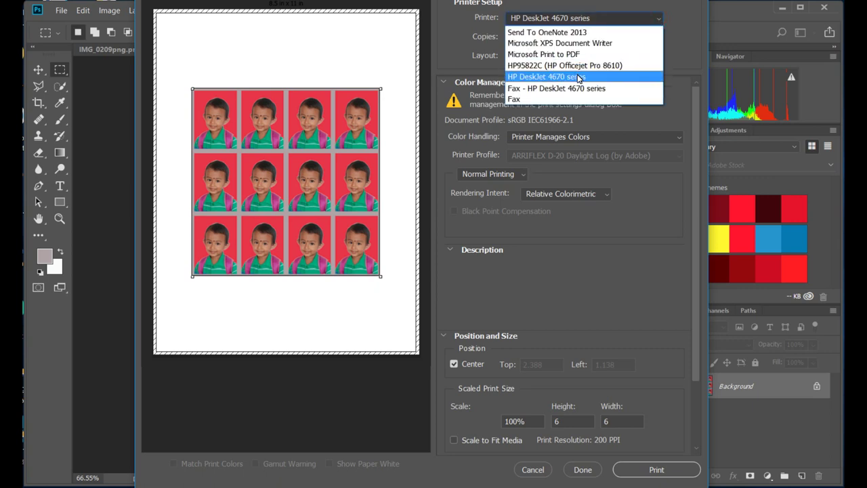
left_click(579, 78)
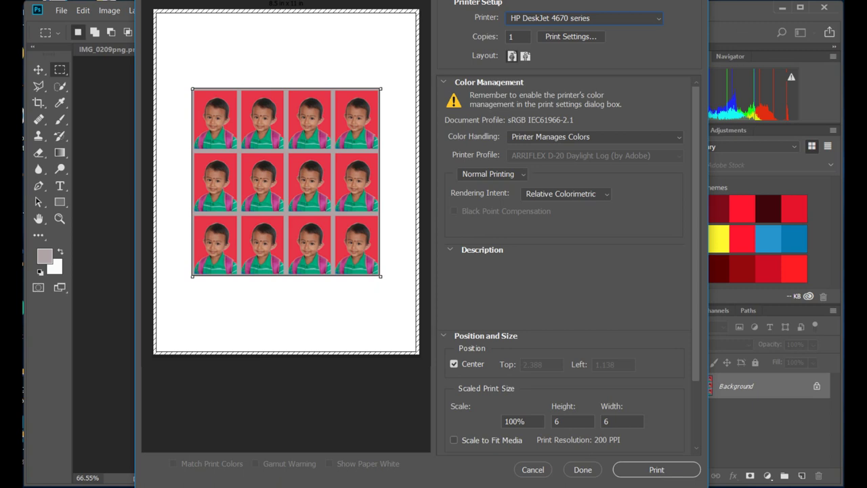
key("Escape")
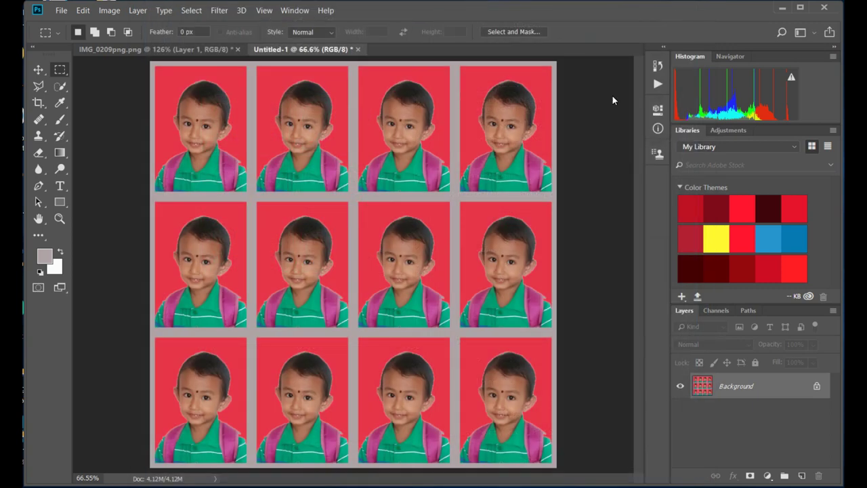